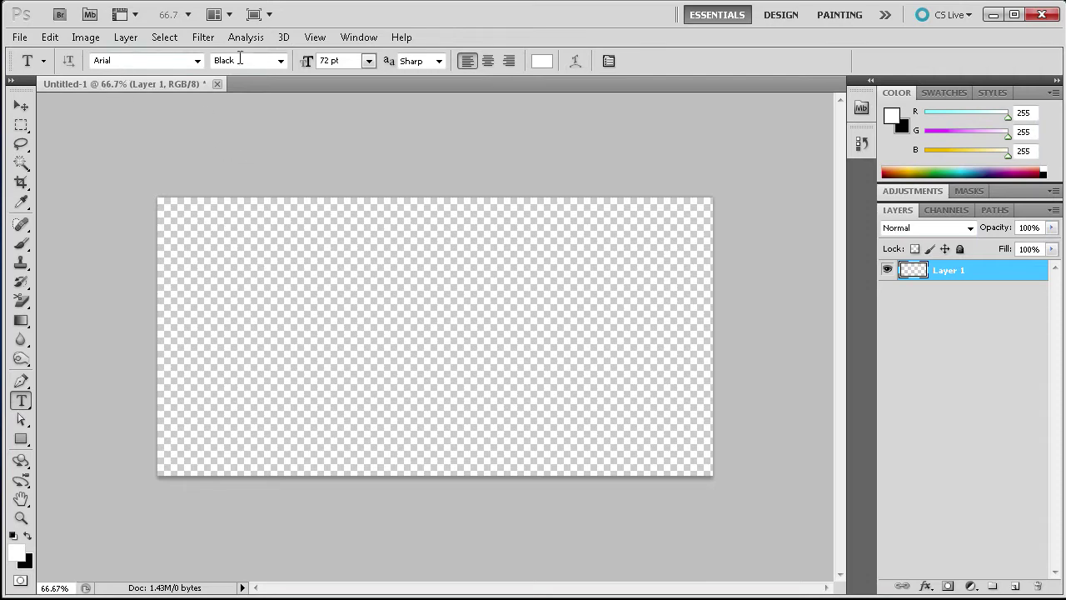
# Step: Type the word RCGraphix on the canvas and commit it as a type layer
pyautogui.click(286, 327)
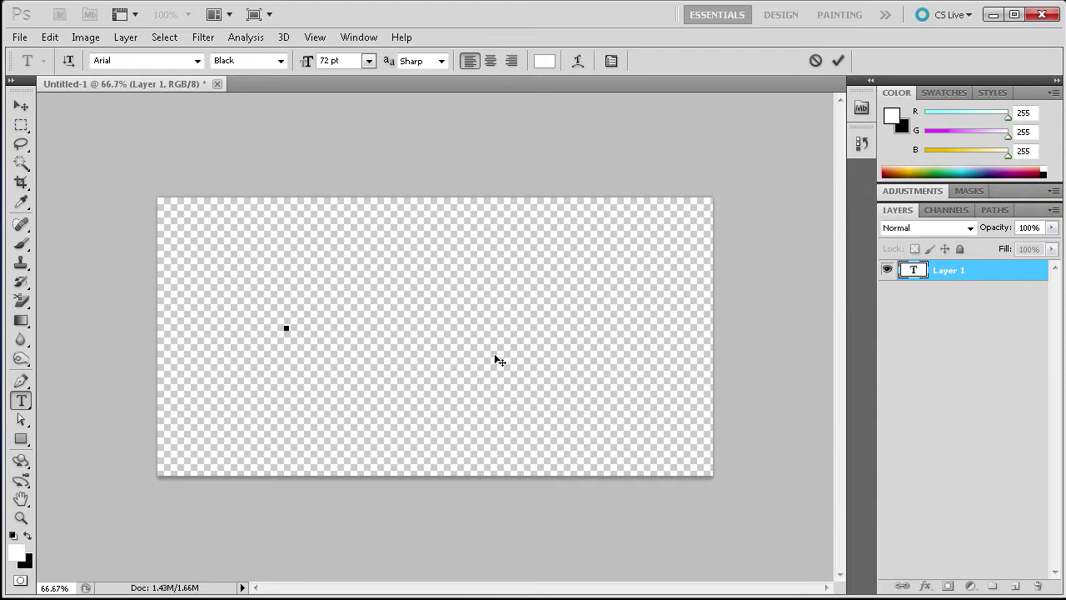
pyautogui.write('RCGr')
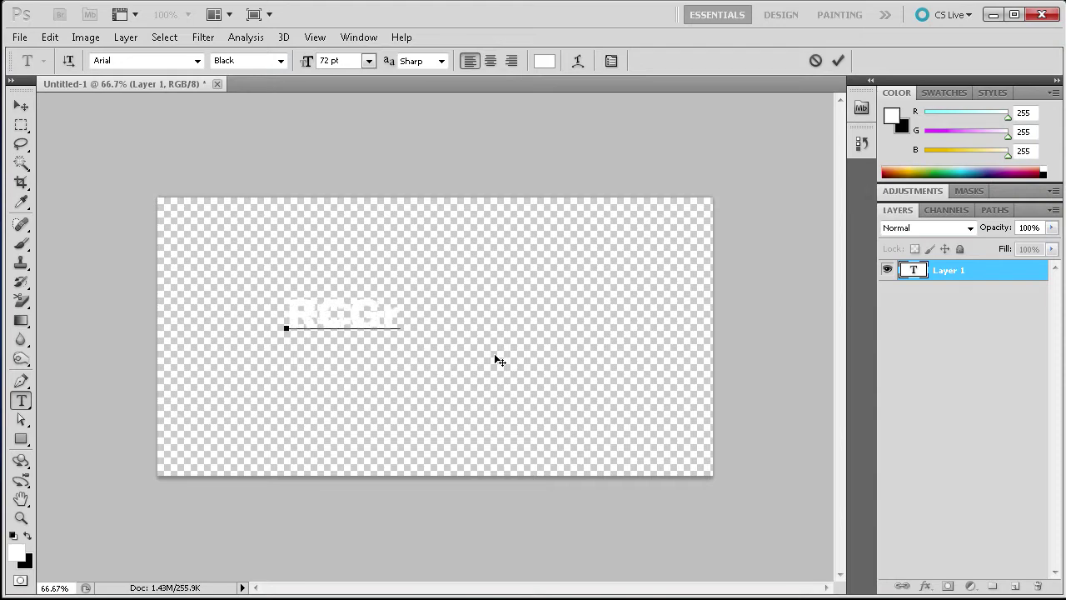
pyautogui.write('aph')
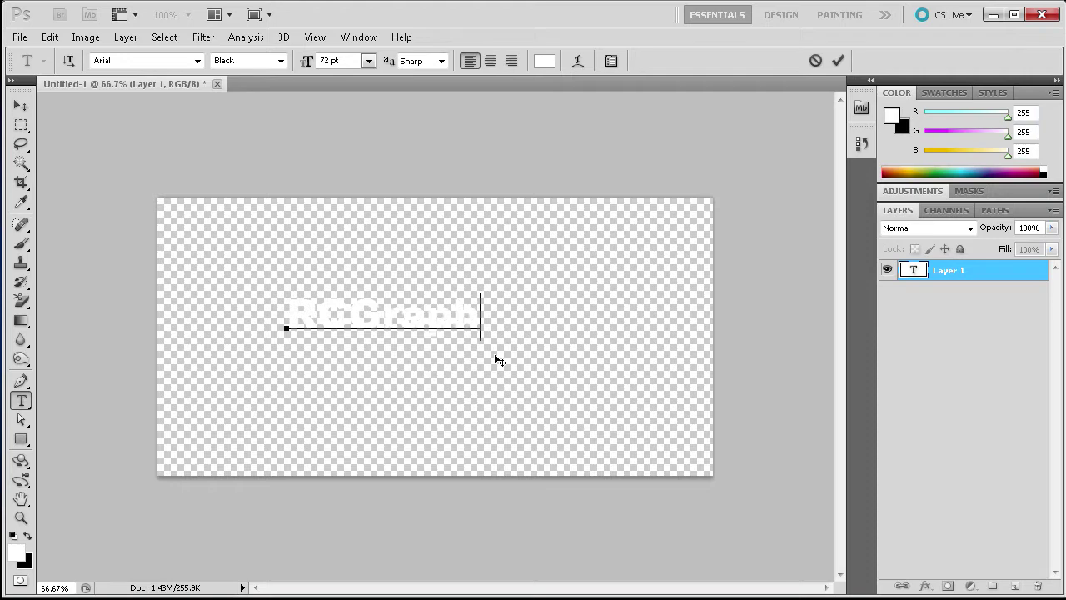
pyautogui.write('ix')
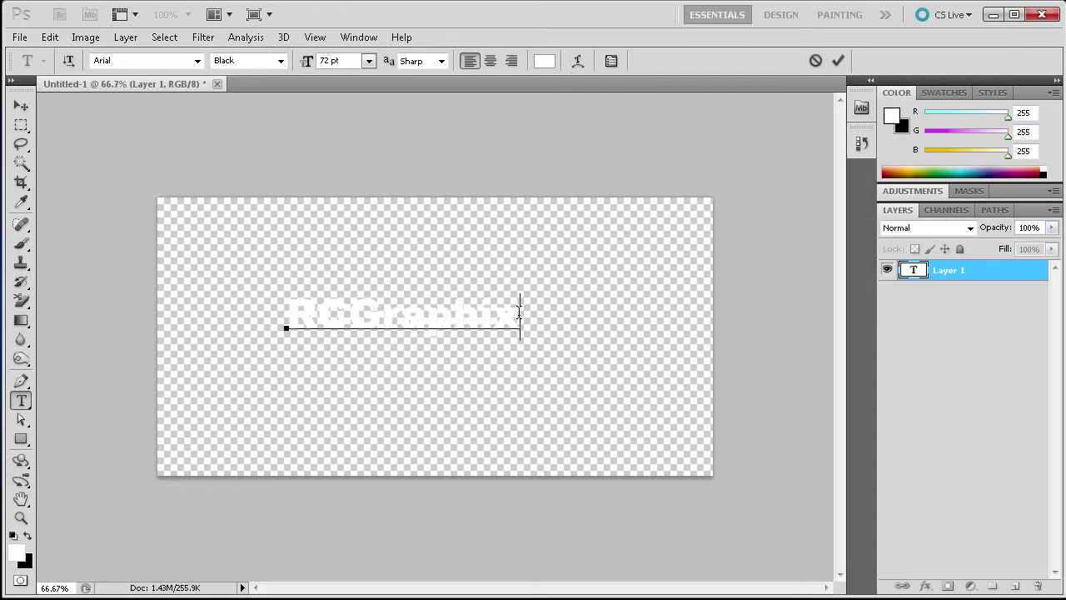
pyautogui.click(838, 60)
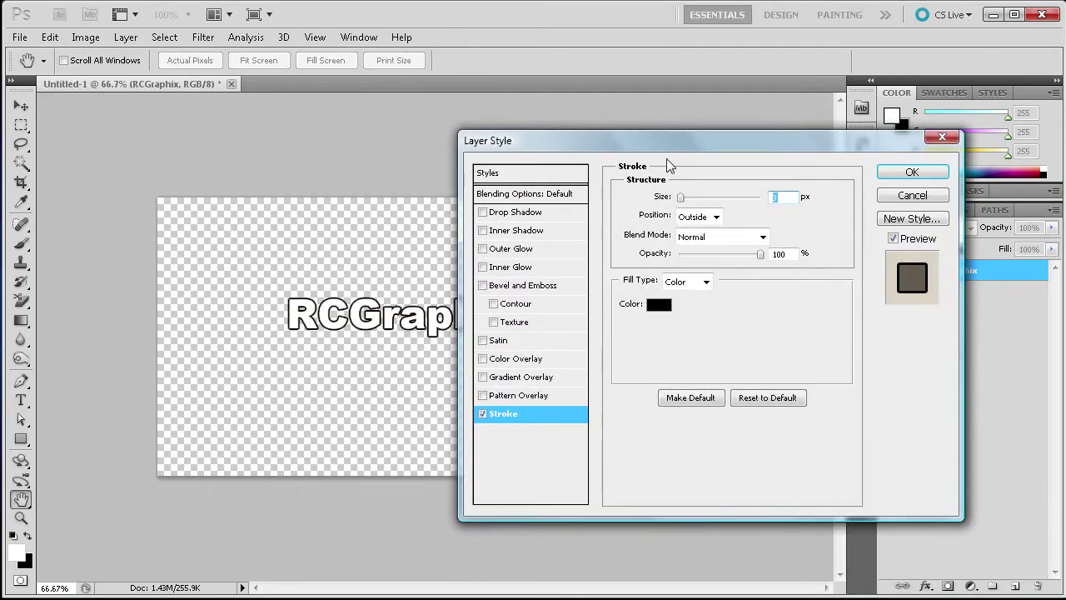
# Step: Apply an outside black stroke to the RCGraphix text in Layer Style
pyautogui.moveTo(674, 143); pyautogui.dragTo(717, 140)
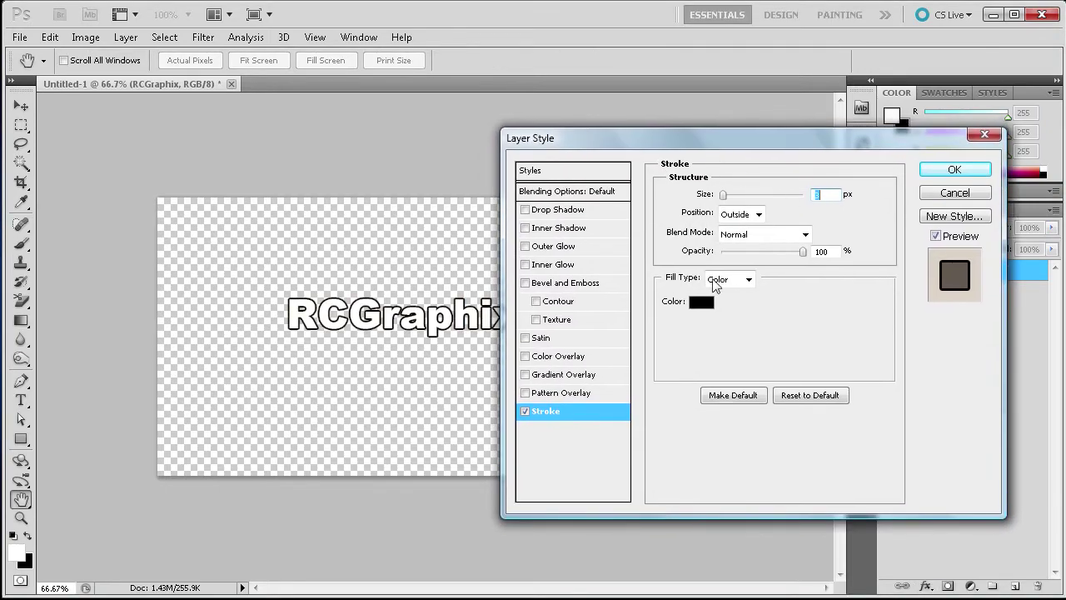
pyautogui.click(949, 170)
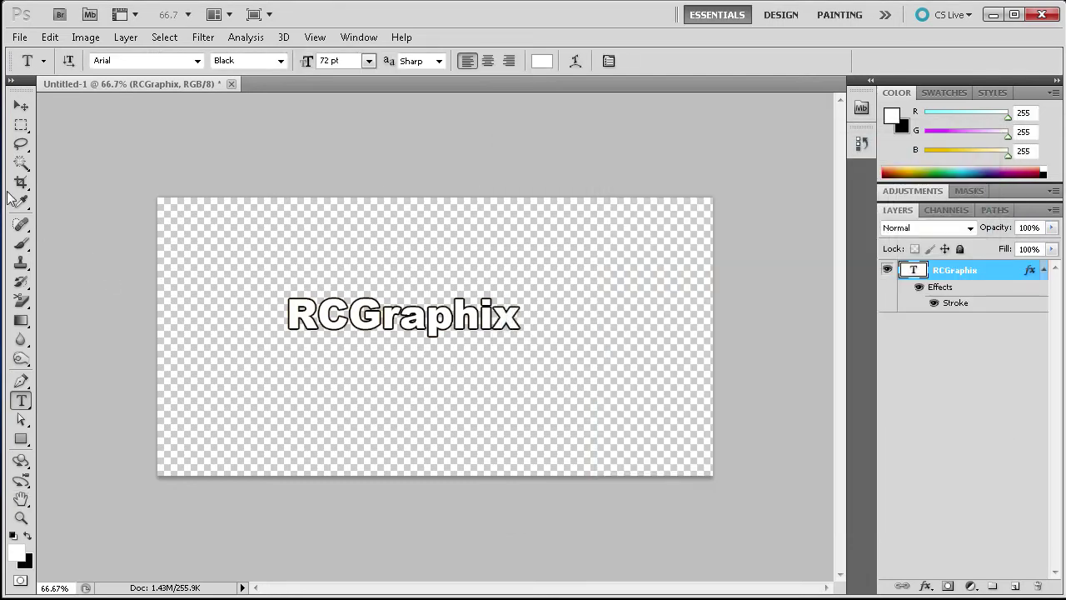
# Step: Enlarge the outlined RCGraphix text to about 207% and centre it on the canvas
pyautogui.click(21, 106)
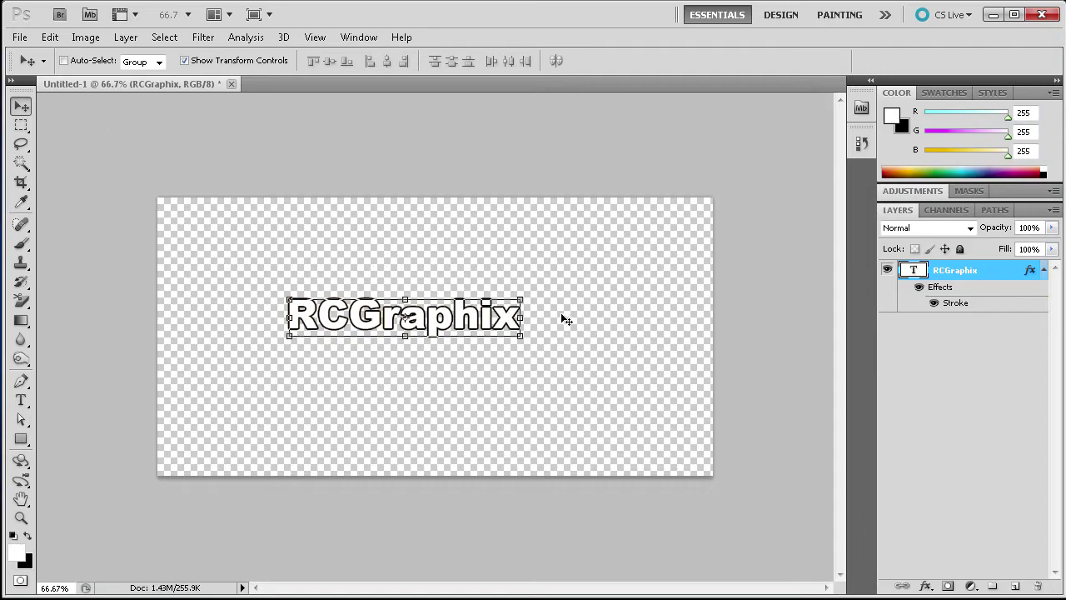
pyautogui.moveTo(521, 299); pyautogui.dragTo(754, 179)
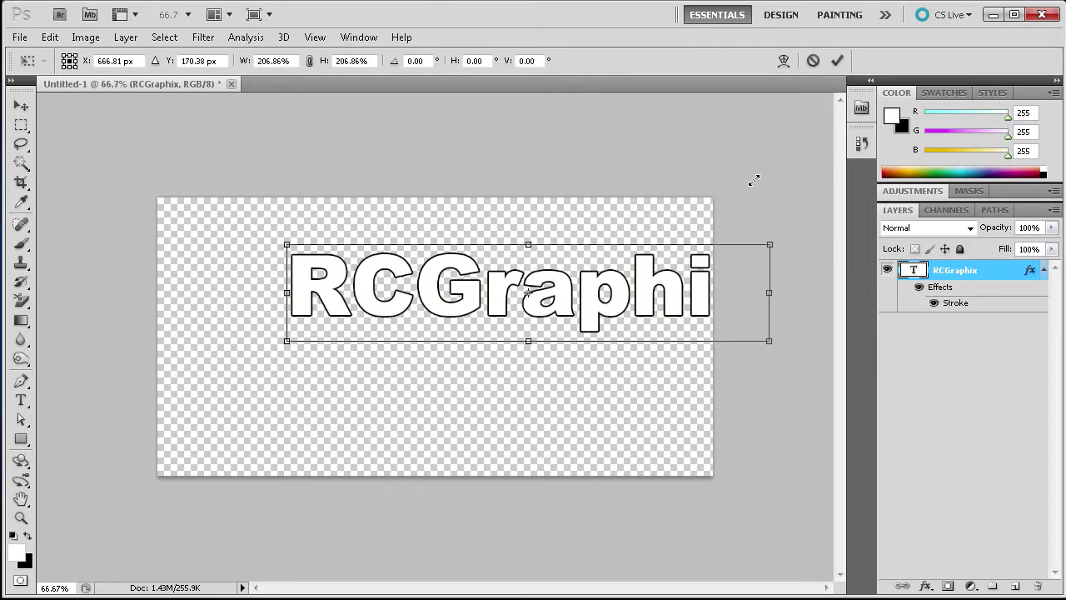
pyautogui.moveTo(642, 300); pyautogui.dragTo(553, 344)
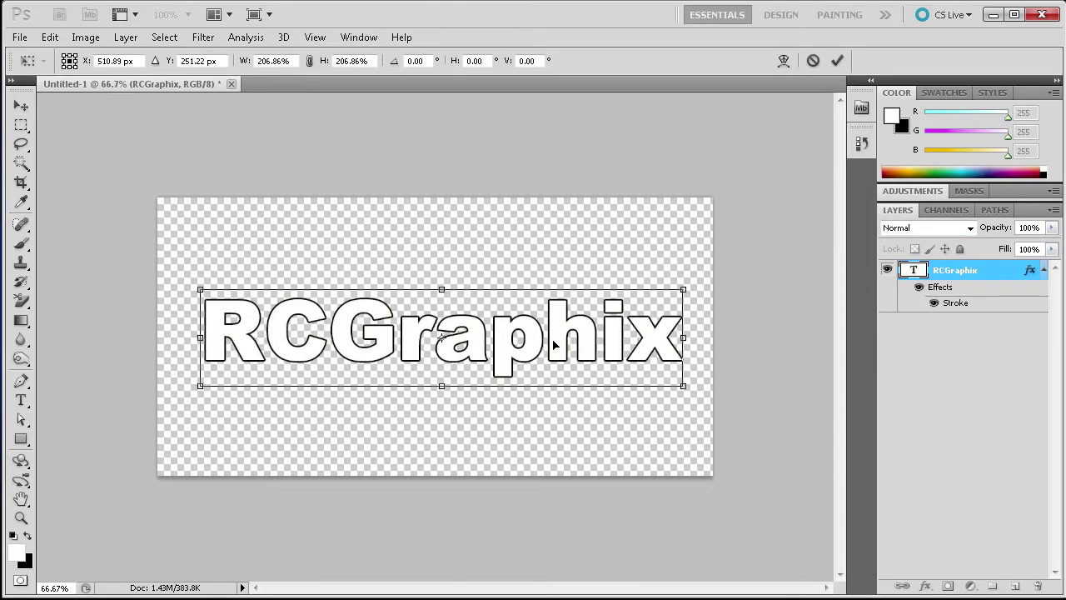
pyautogui.click(836, 62)
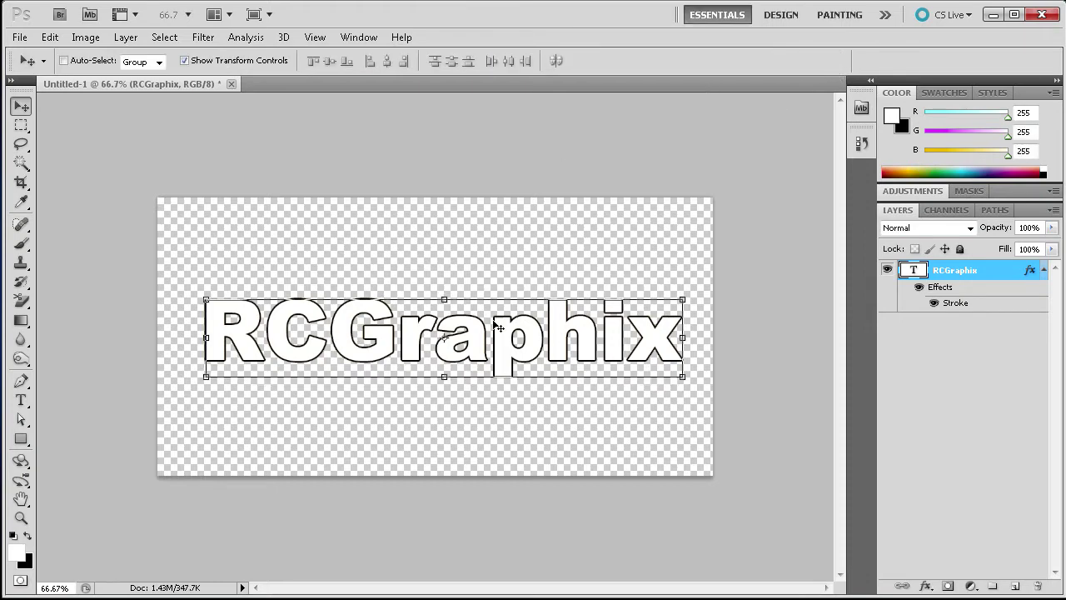
pyautogui.moveTo(588, 353); pyautogui.dragTo(573, 351)
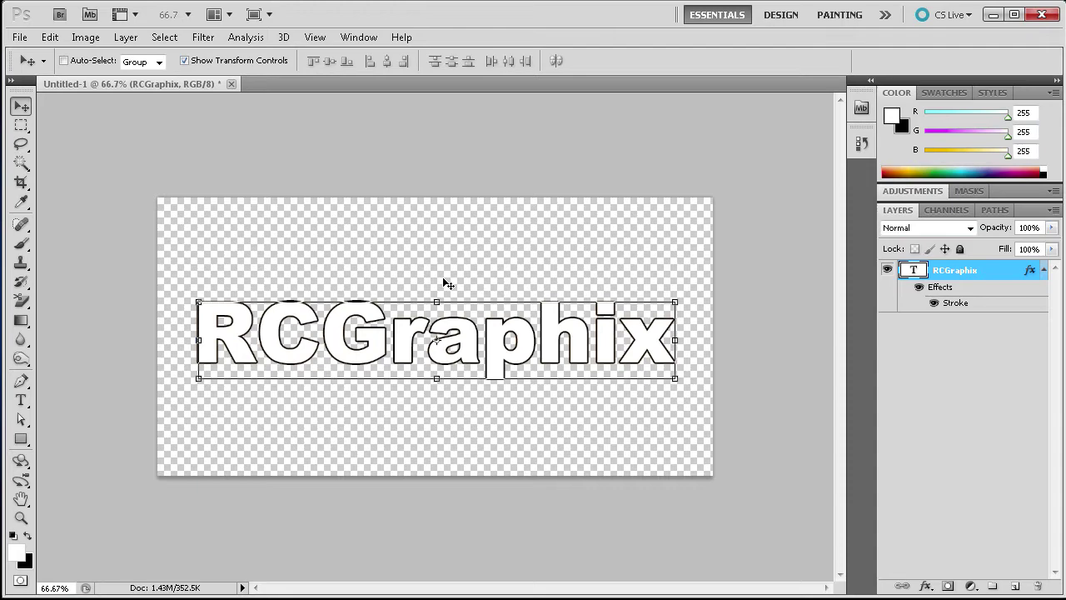
# Step: Split the stroke into a separate 'RCGraphix's Outer Stroke' layer, then check it by hiding the text
pyautogui.rightClick(1031, 266)
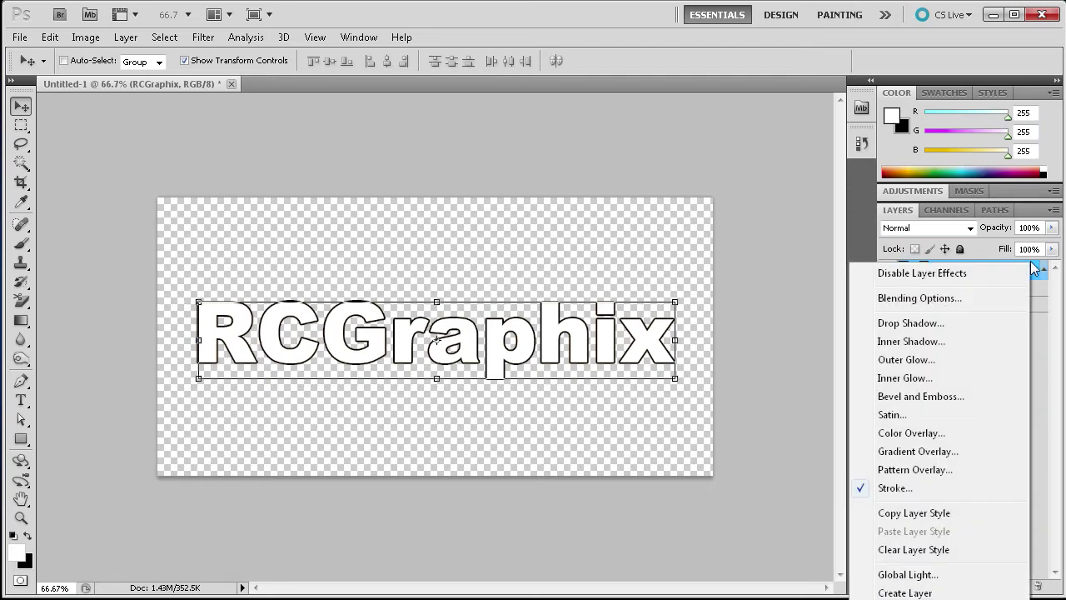
pyautogui.click(901, 592)
pyautogui.click(966, 290)
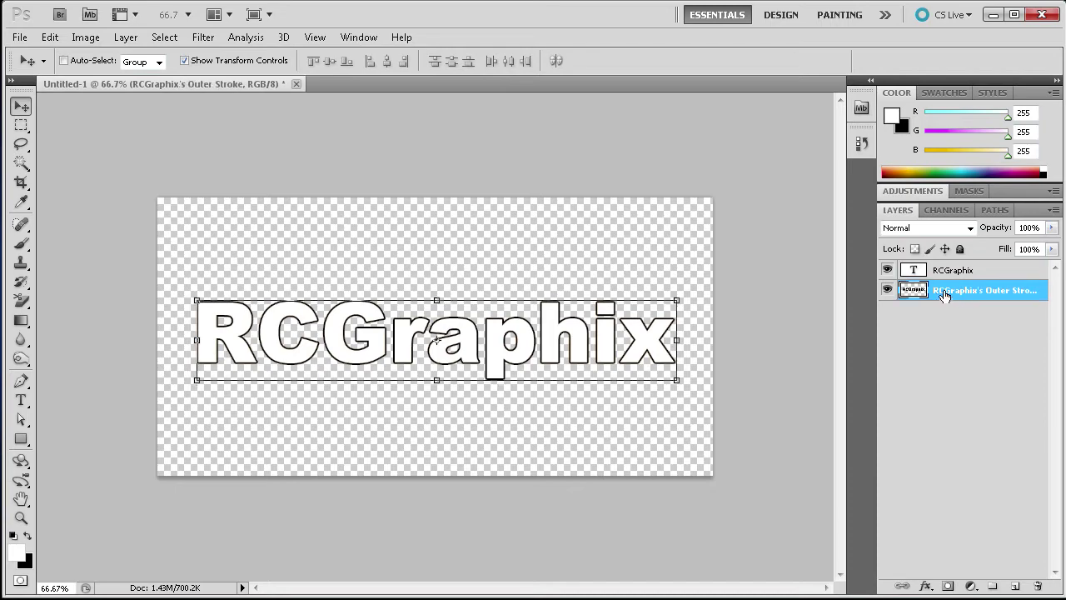
pyautogui.click(955, 278)
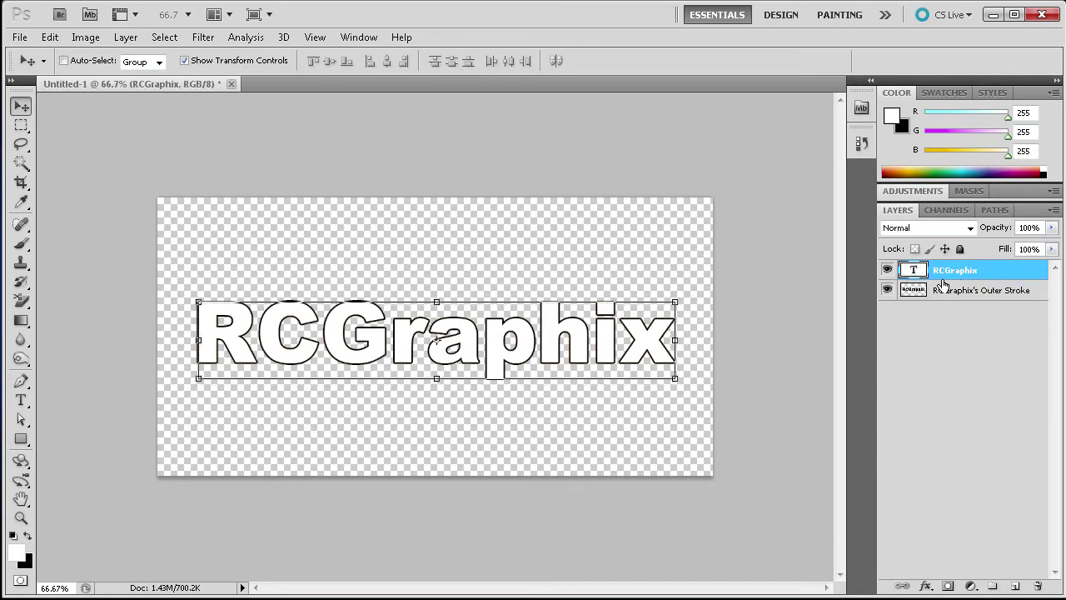
pyautogui.click(886, 271)
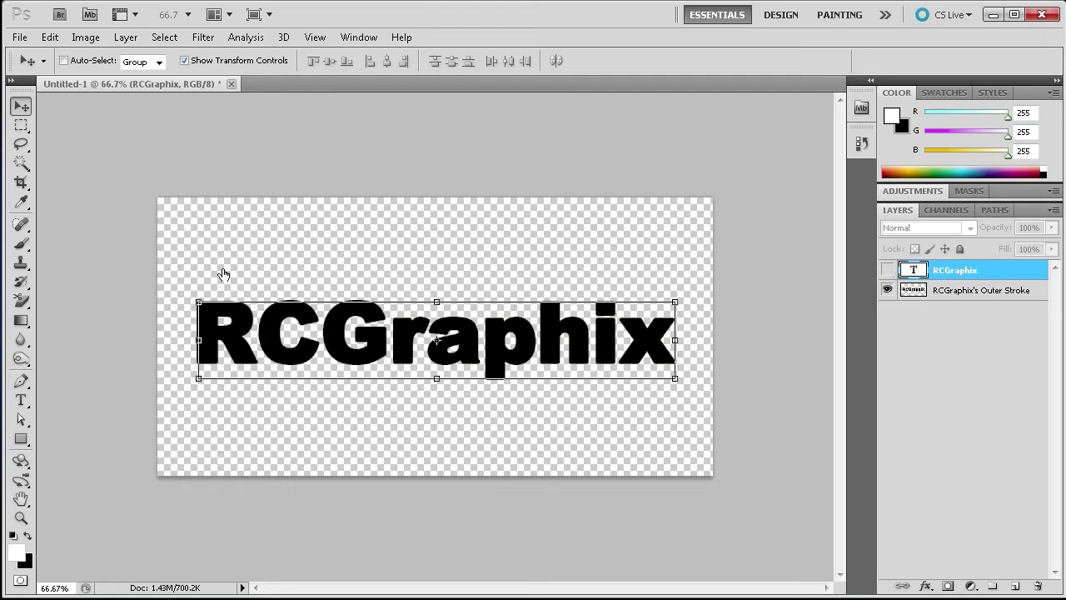
pyautogui.click(888, 273)
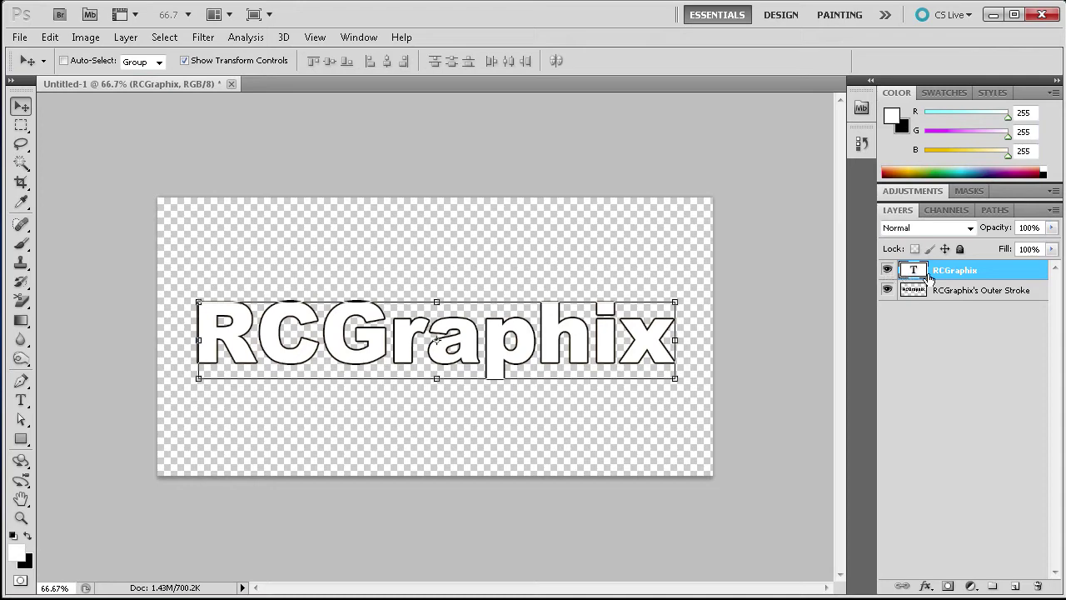
# Step: Duplicate the Outer Stroke layer and nudge the copy slightly down and left
pyautogui.click(972, 291)
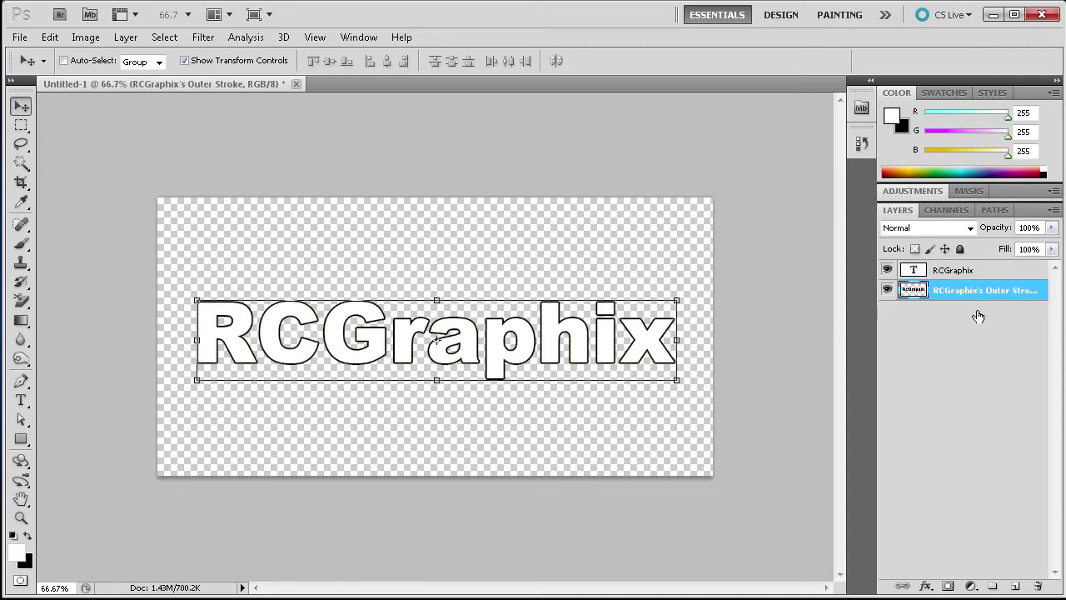
pyautogui.moveTo(974, 290)
pyautogui.mouseDown()
pyautogui.moveTo(980, 527)
pyautogui.moveTo(1015, 587)
pyautogui.mouseUp()
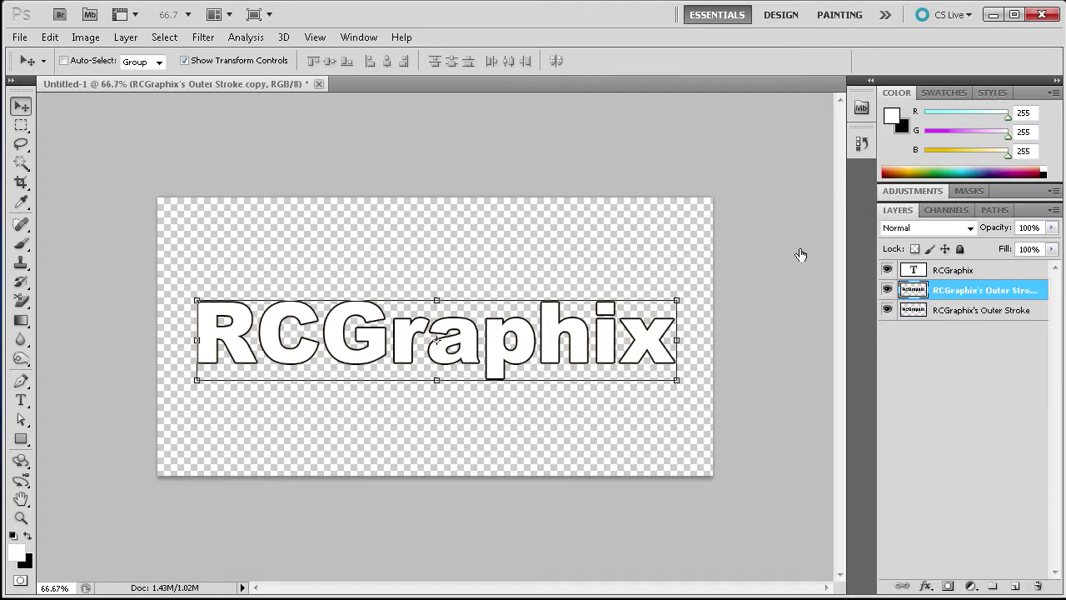
pyautogui.hotkey('ctrl', 't')
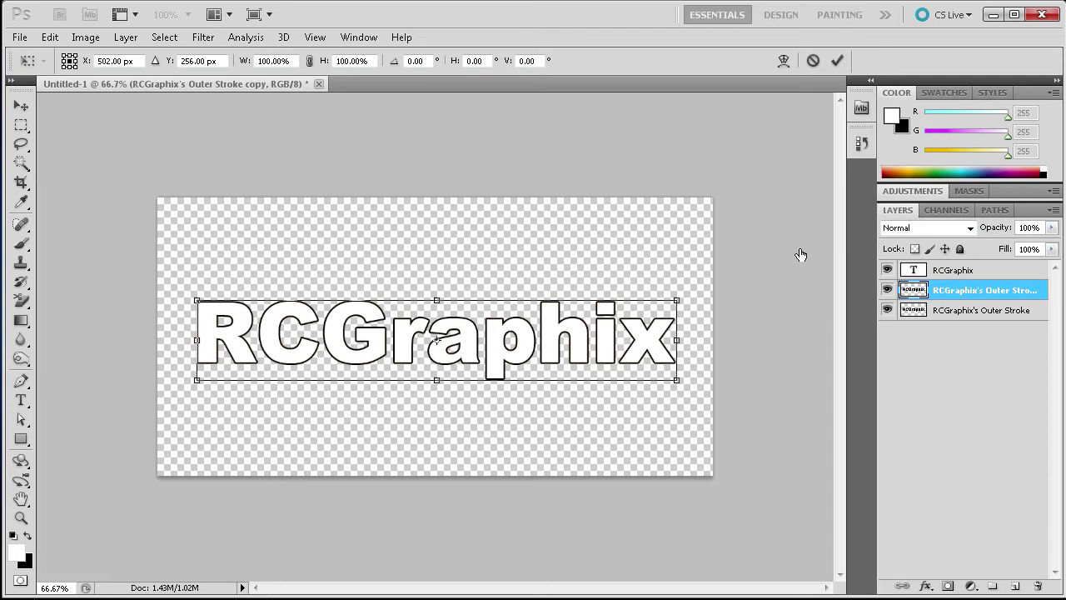
pyautogui.press('Down')
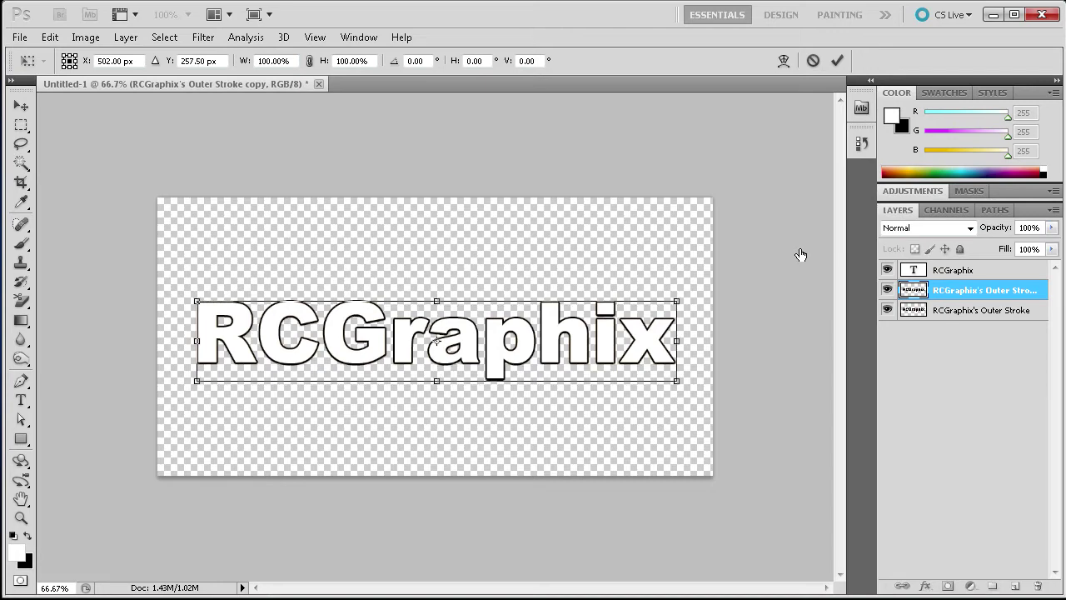
pyautogui.press('Left')
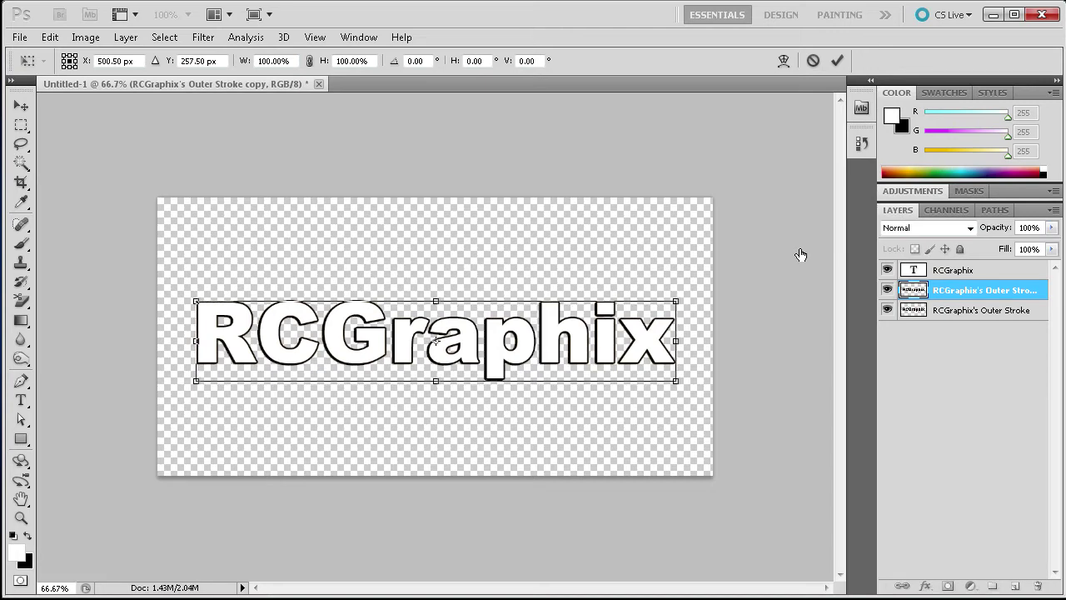
pyautogui.click(837, 60)
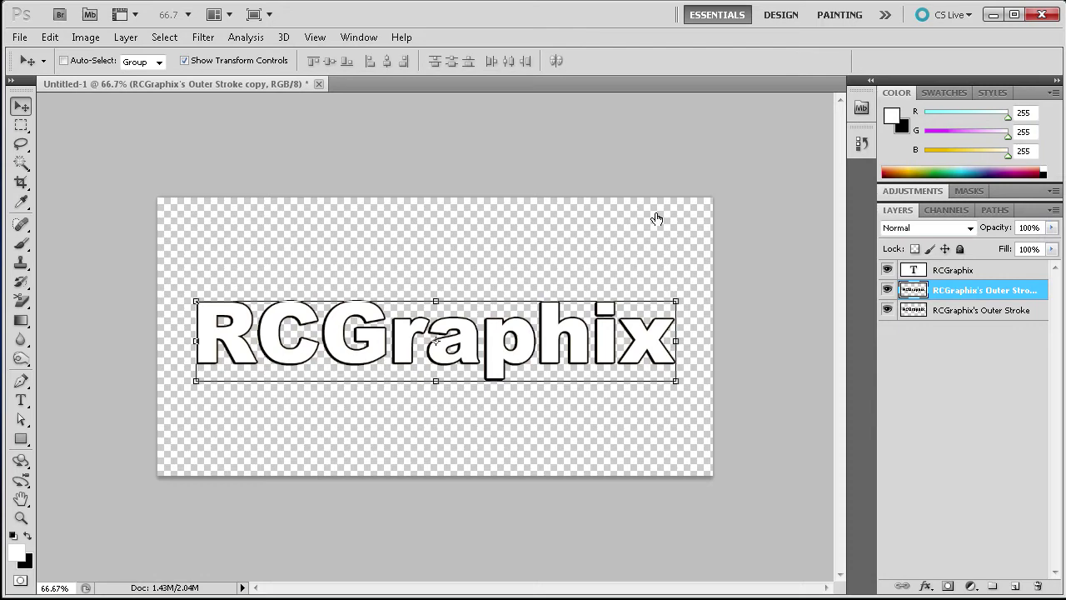
# Step: Repeat the offset duplicate with Ctrl+Alt+Shift+T to stack about twelve outline copies
pyautogui.hotkey('alt', 'Down')
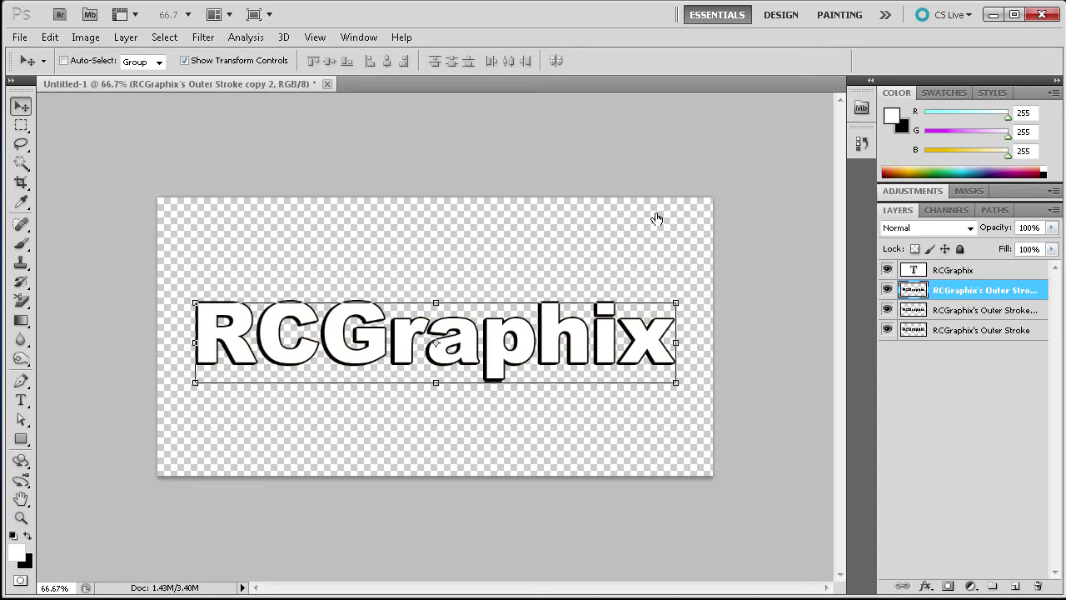
pyautogui.hotkey('ctrl', 'alt', 'shift', 't')
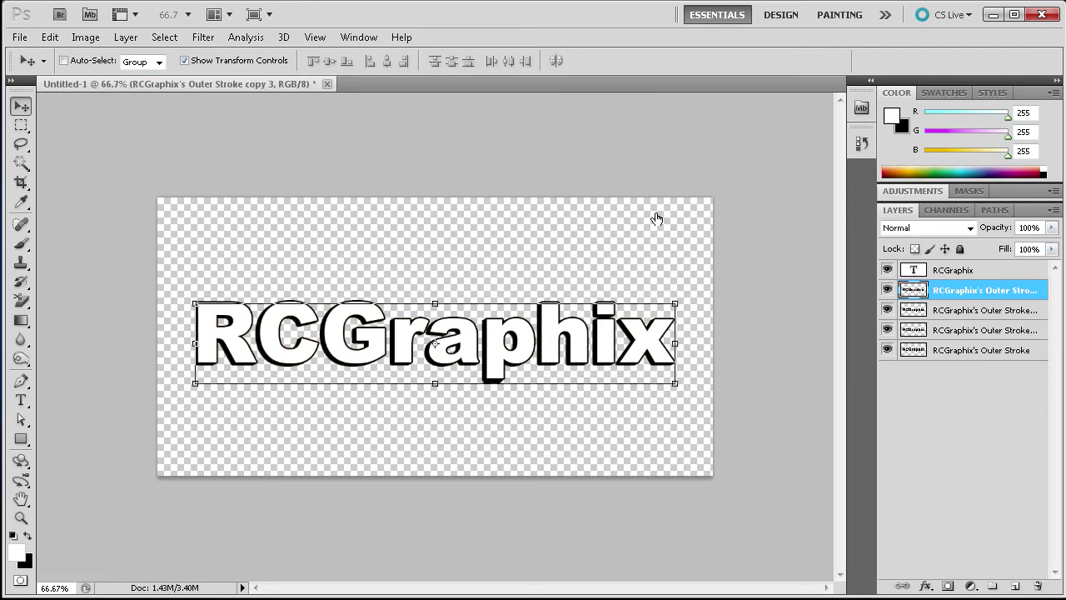
pyautogui.hotkey('ctrl', 'alt', 'shift', 't')
pyautogui.hotkey('ctrl', 'alt', 'shift', 't')
pyautogui.hotkey('ctrl', 'alt', 'shift', 't')
pyautogui.hotkey('ctrl', 'alt', 'shift', 't')
pyautogui.hotkey('ctrl', 'alt', 'shift', 't')
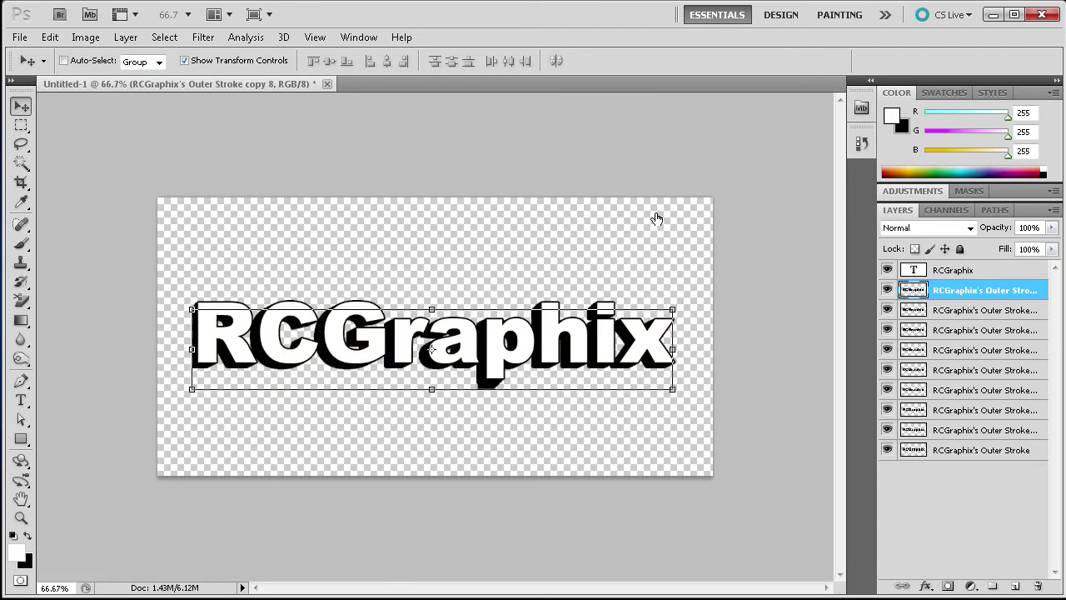
pyautogui.hotkey('ctrl', 'alt', 'shift', 't')
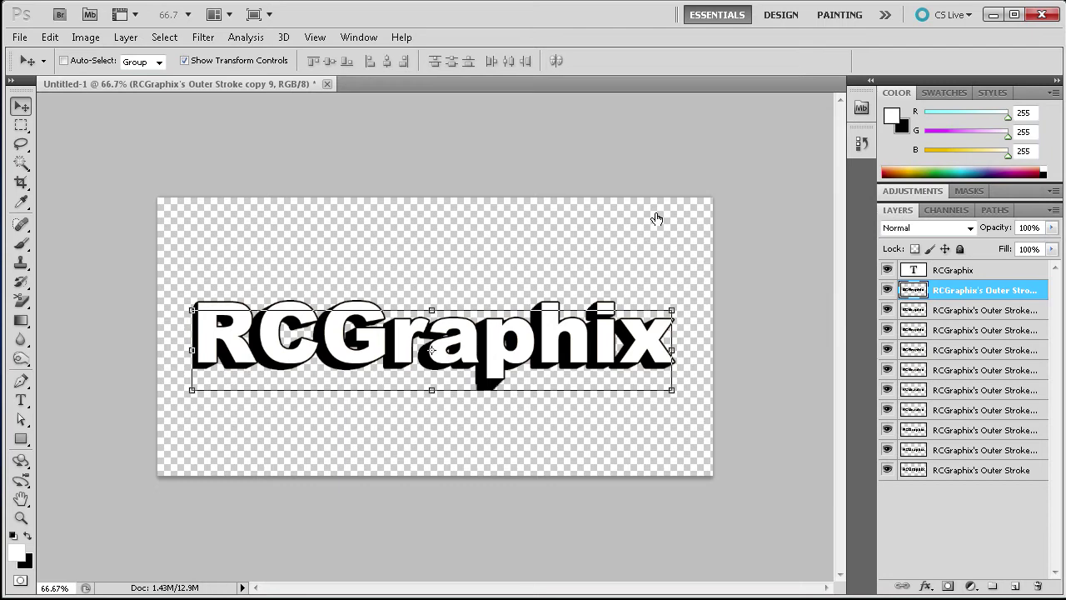
pyautogui.hotkey('ctrl', 'alt', 'shift', 't')
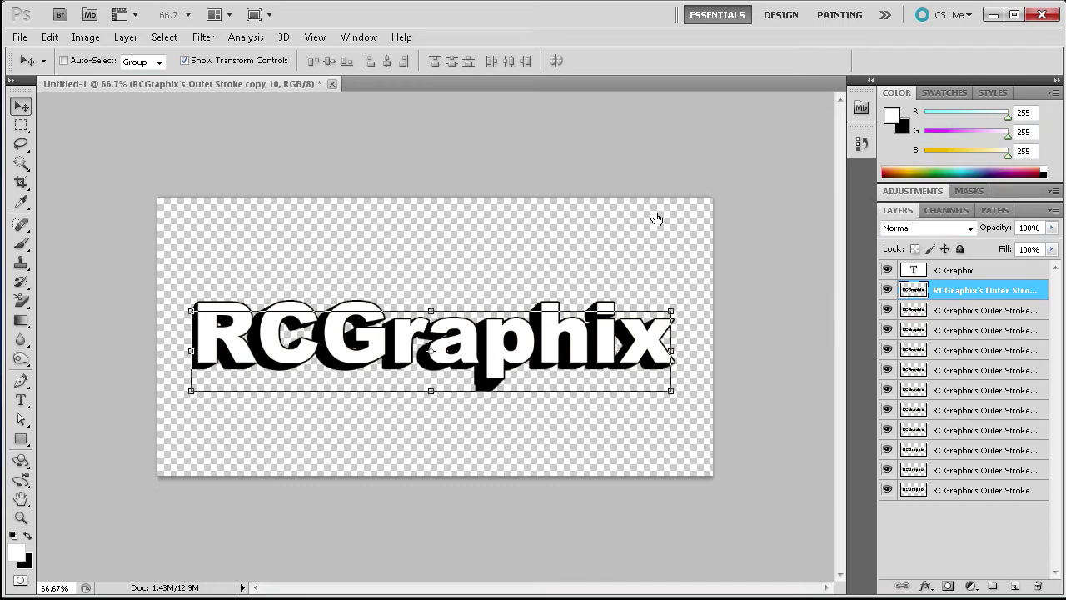
pyautogui.hotkey('ctrl', 'alt', 'shift', 't')
pyautogui.hotkey('ctrl', 'alt', 'shift', 't')
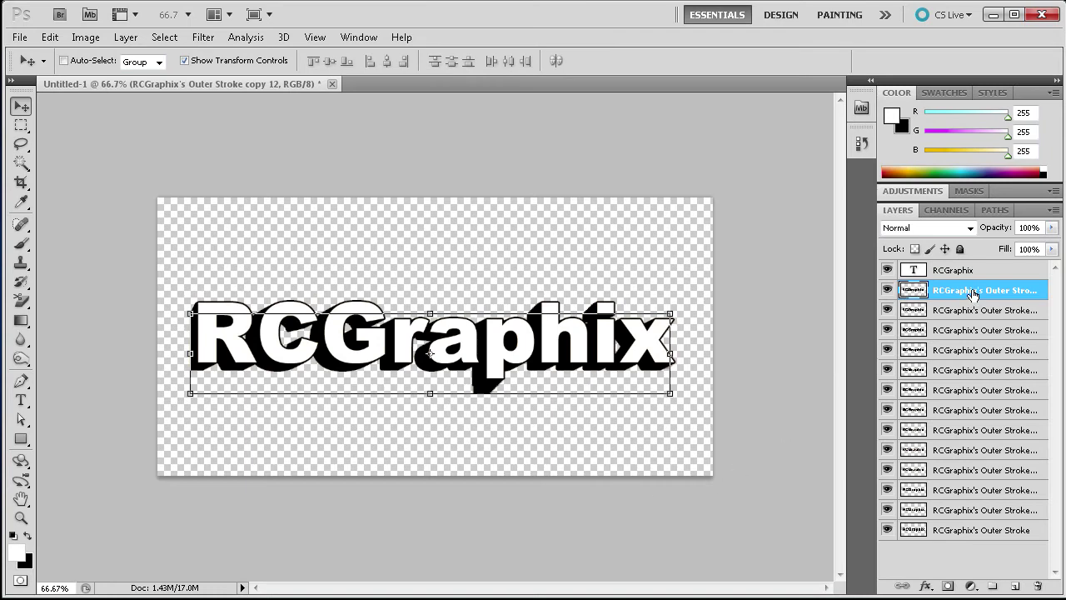
# Step: Select every Outer Stroke layer and merge them with Ctrl+E into one extrusion layer
pyautogui.keyDown('shift'); pyautogui.click(974, 529); pyautogui.keyUp('shift')
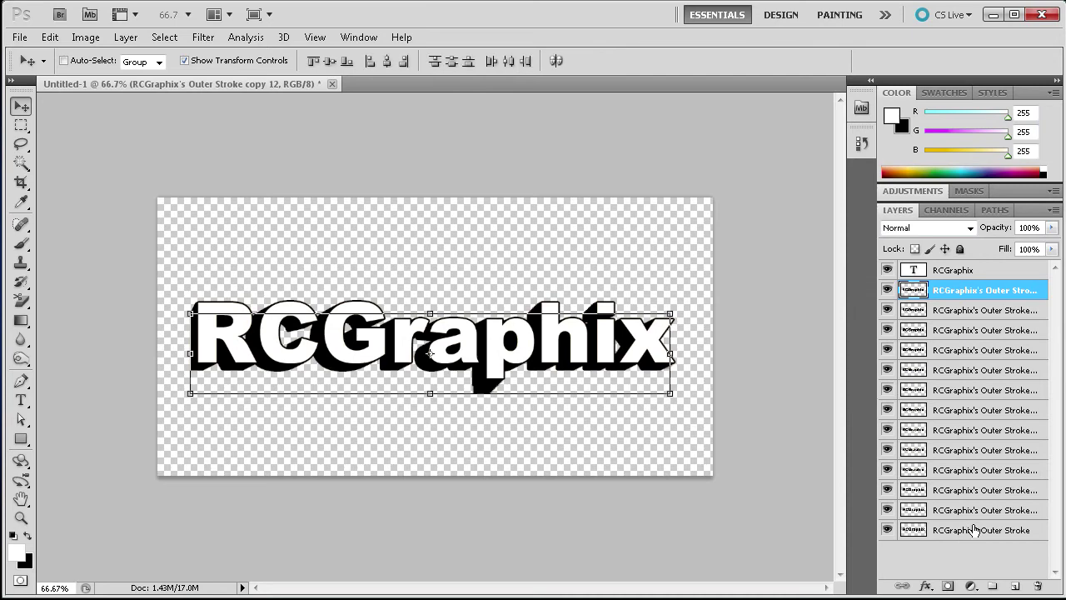
pyautogui.click(963, 297)
pyautogui.keyDown('shift'); pyautogui.click(974, 532); pyautogui.keyUp('shift')
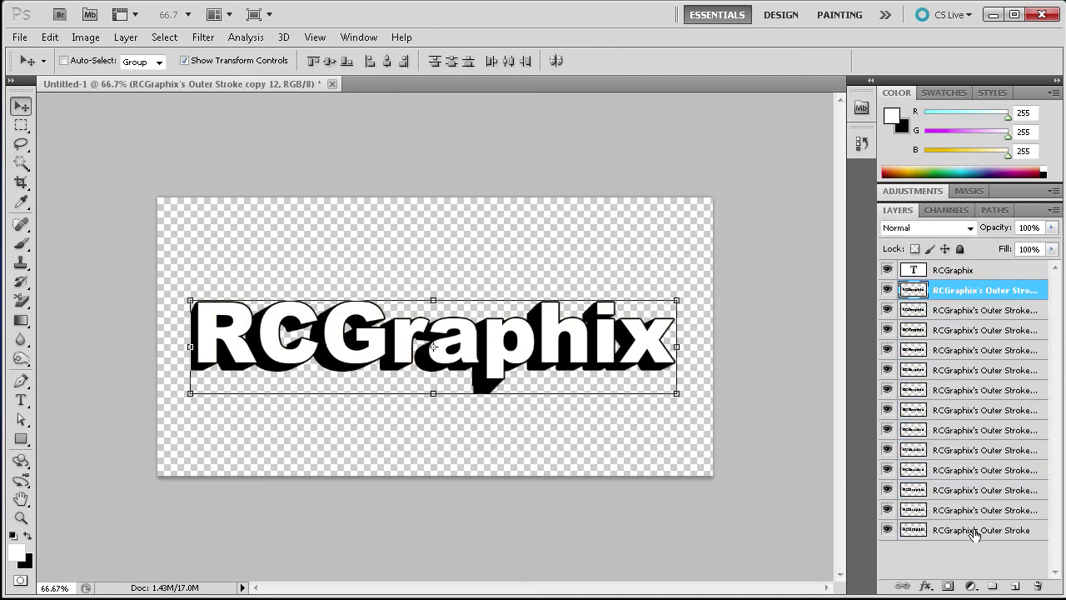
pyautogui.rightClick(963, 353)
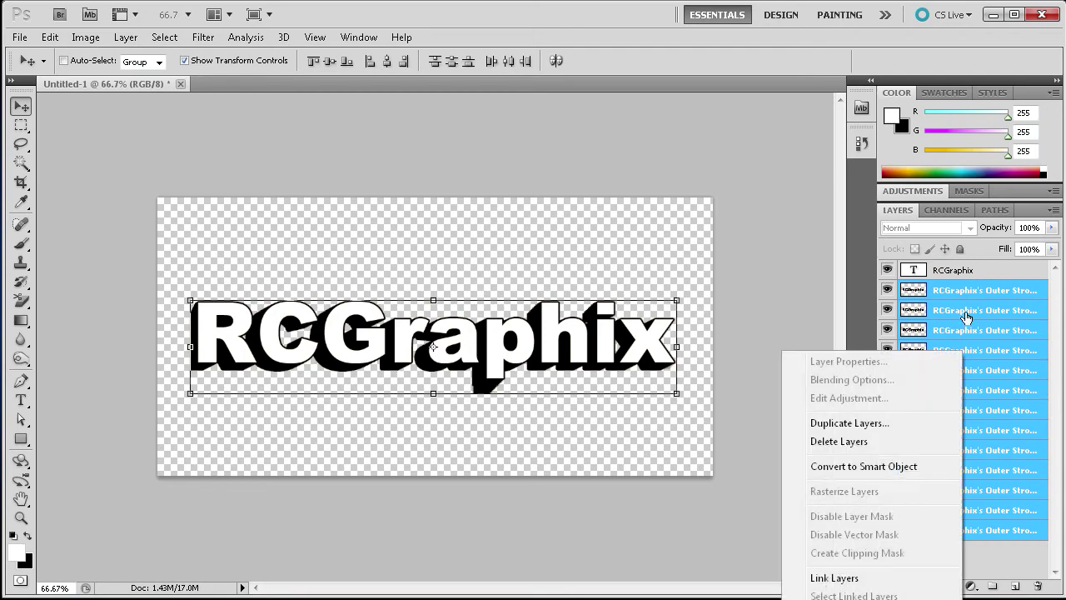
pyautogui.hotkey('ctrl', 'e')
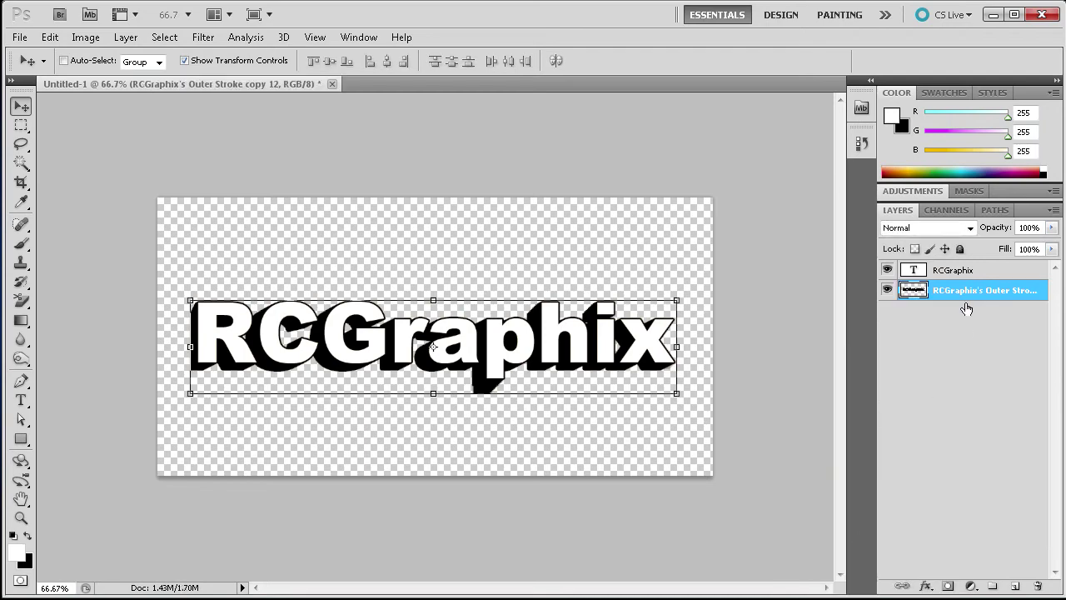
pyautogui.click(961, 348)
pyautogui.click(924, 291)
pyautogui.click(887, 290)
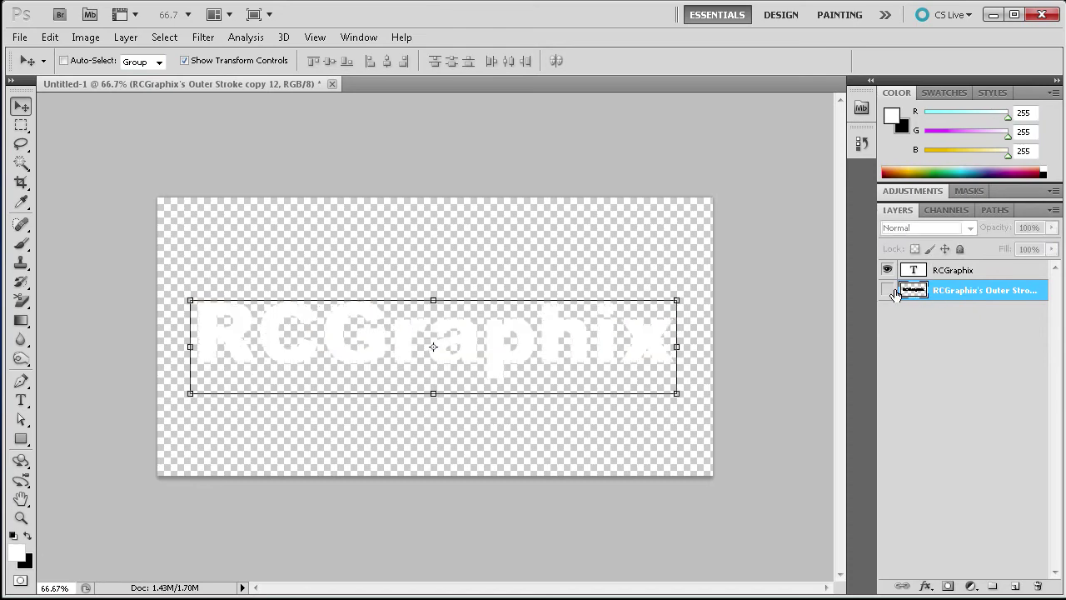
pyautogui.click(887, 290)
pyautogui.click(913, 473)
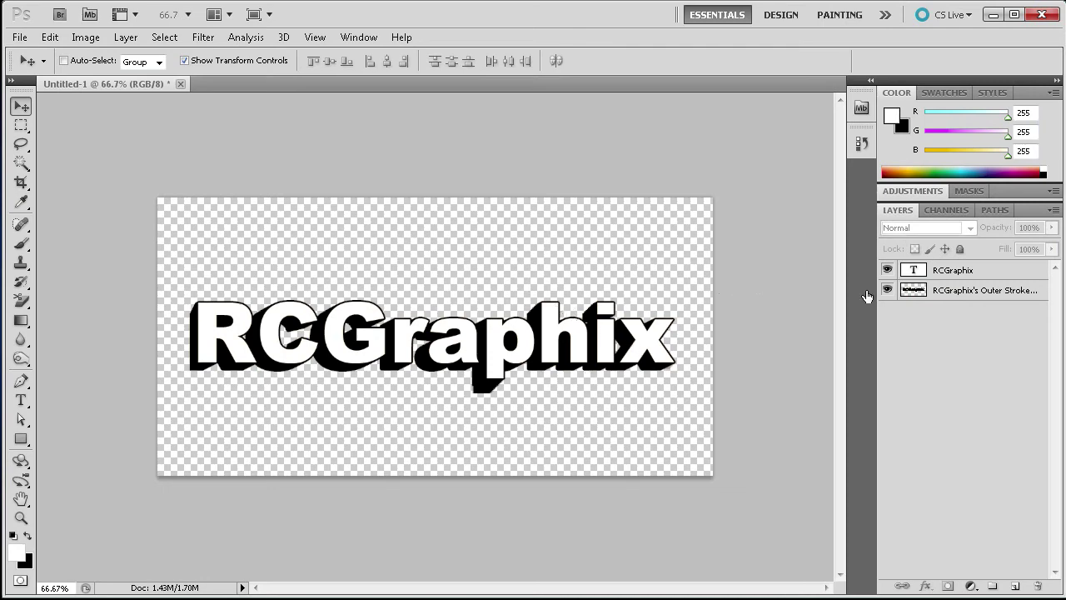
pyautogui.click(991, 291)
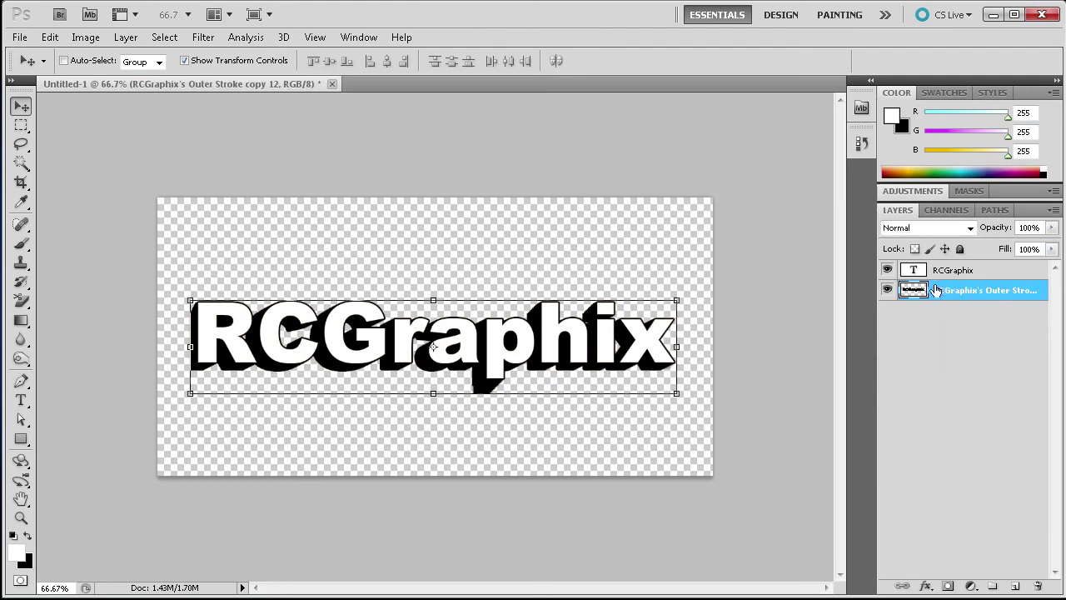
pyautogui.click(925, 333)
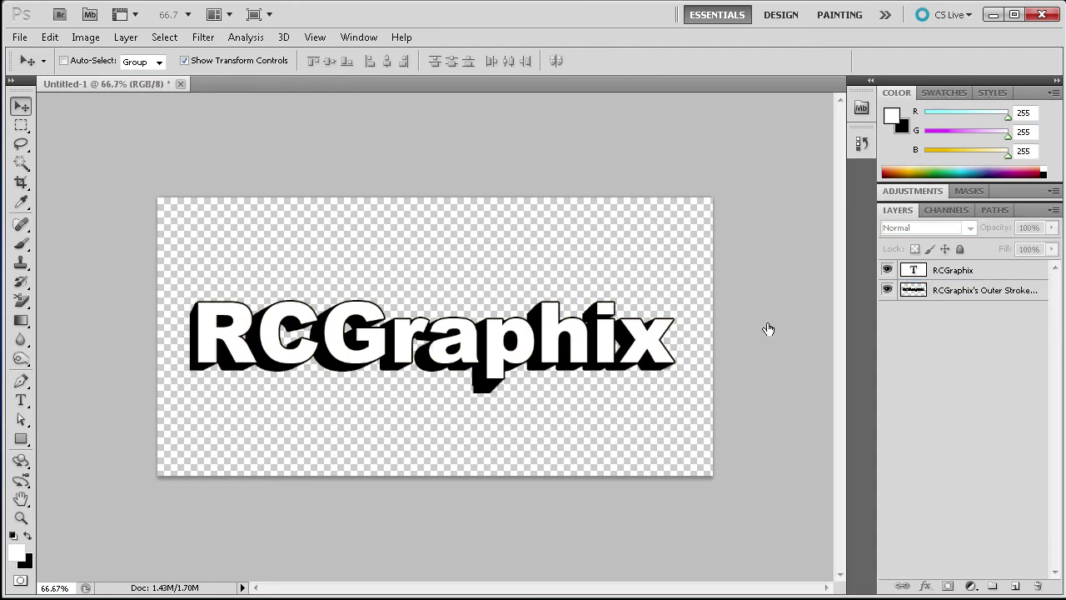